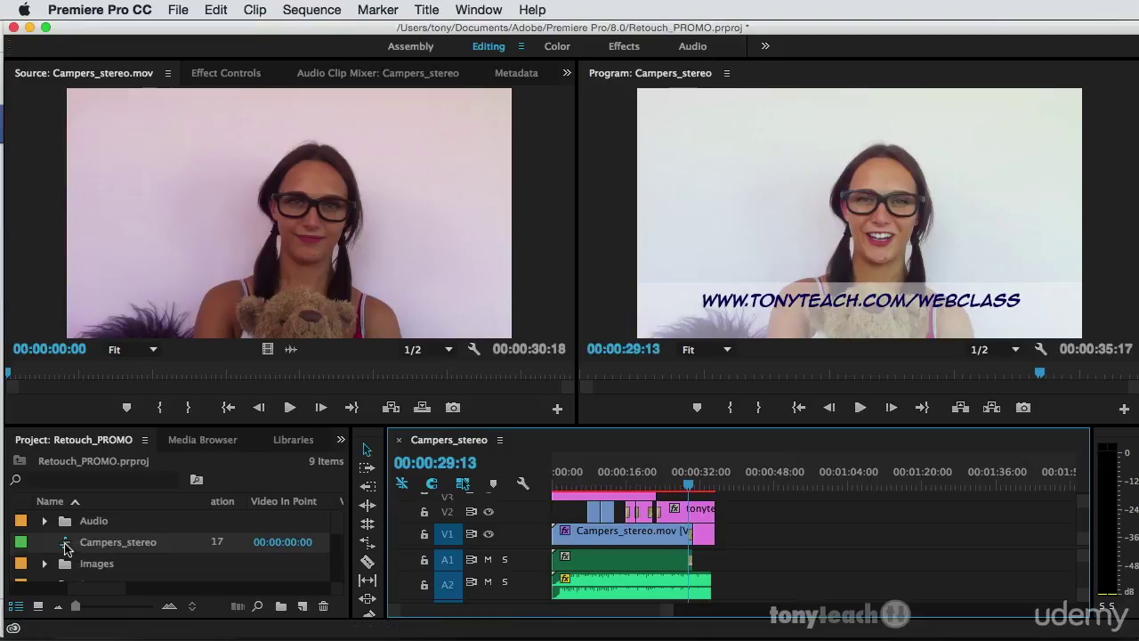
Step: Rename the Campers_stereo sequence to Campers_stereo_720p and bring up its Export Settings with Cmd+M
click(65, 549)
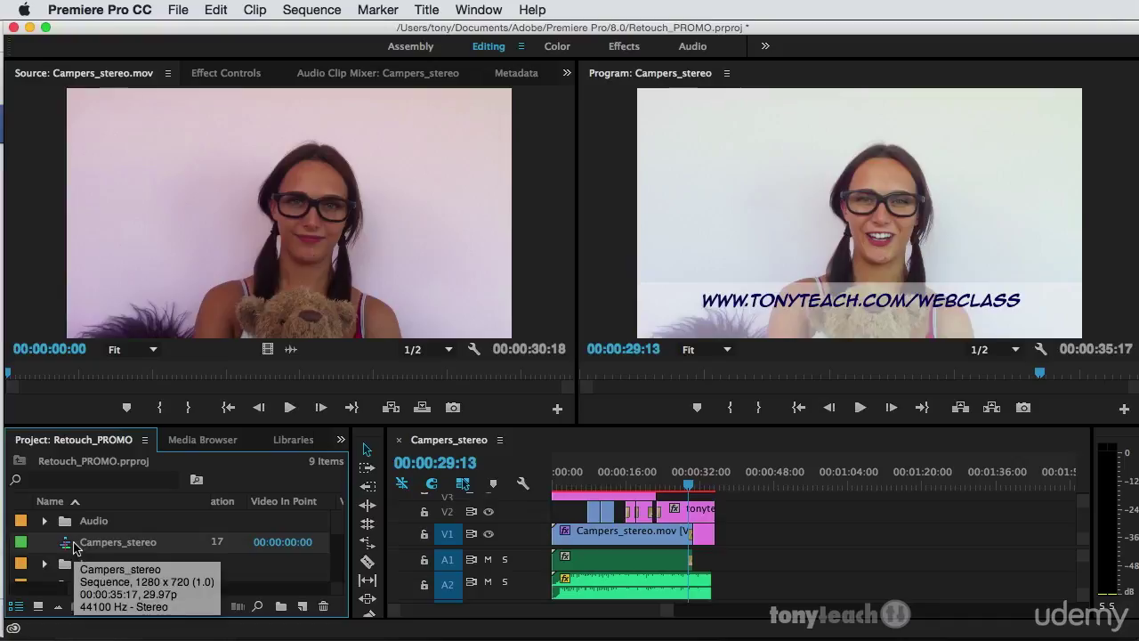
click(153, 545)
click(167, 543)
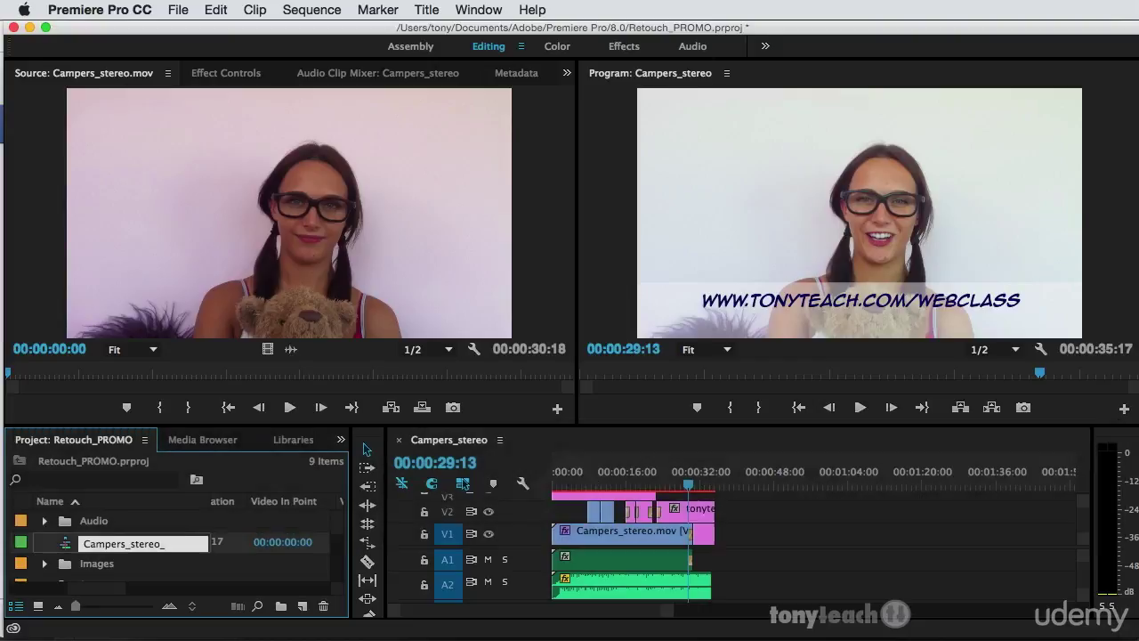
text(_720p)
key(Return)
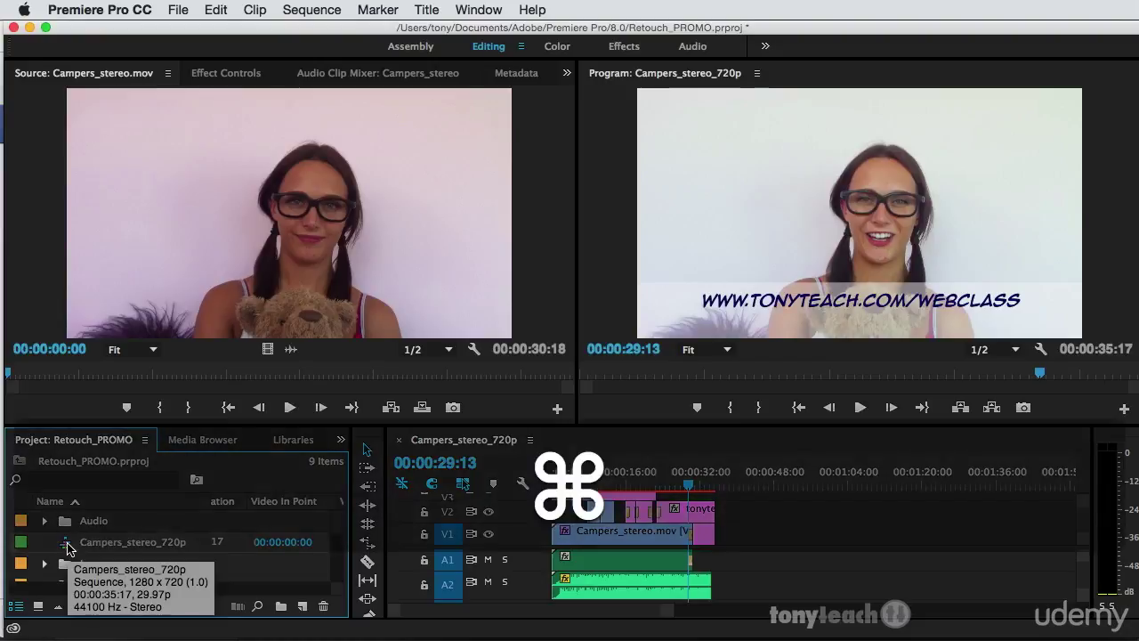
key(super+m)
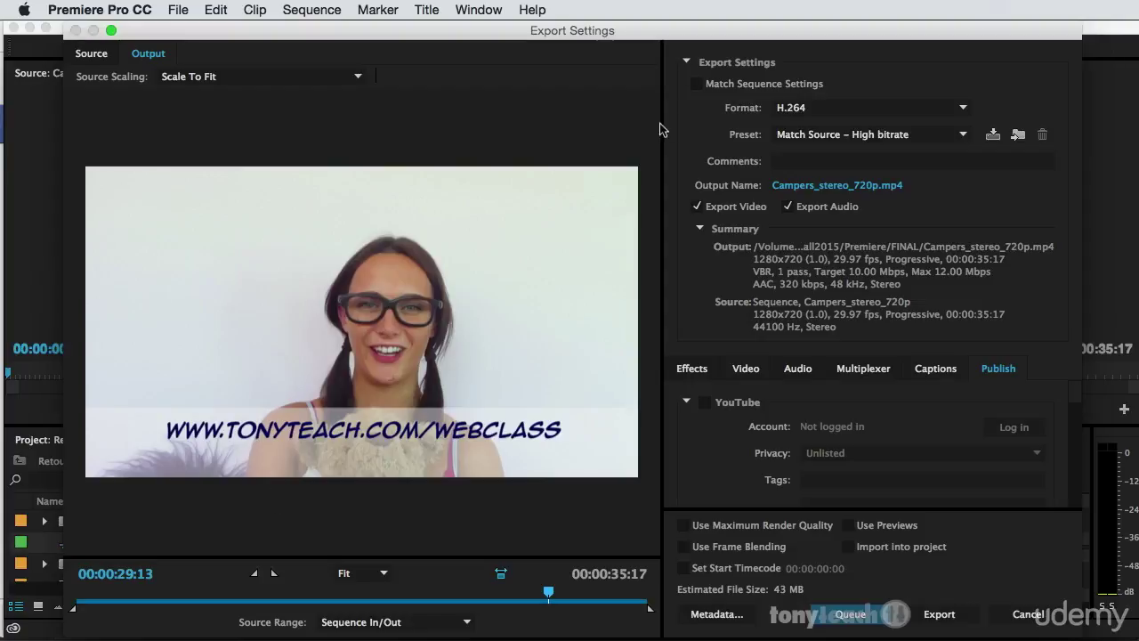
Step: Keep H.264 as the format and choose the YouTube 720p HD preset (1280x720, 16 Mbps)
click(968, 108)
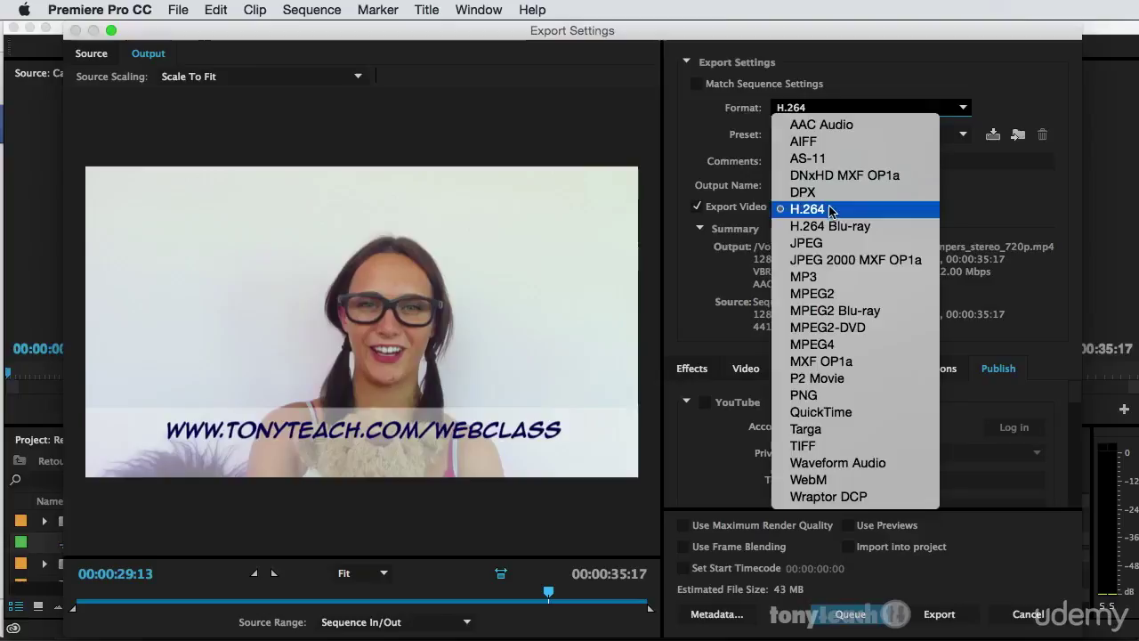
click(929, 209)
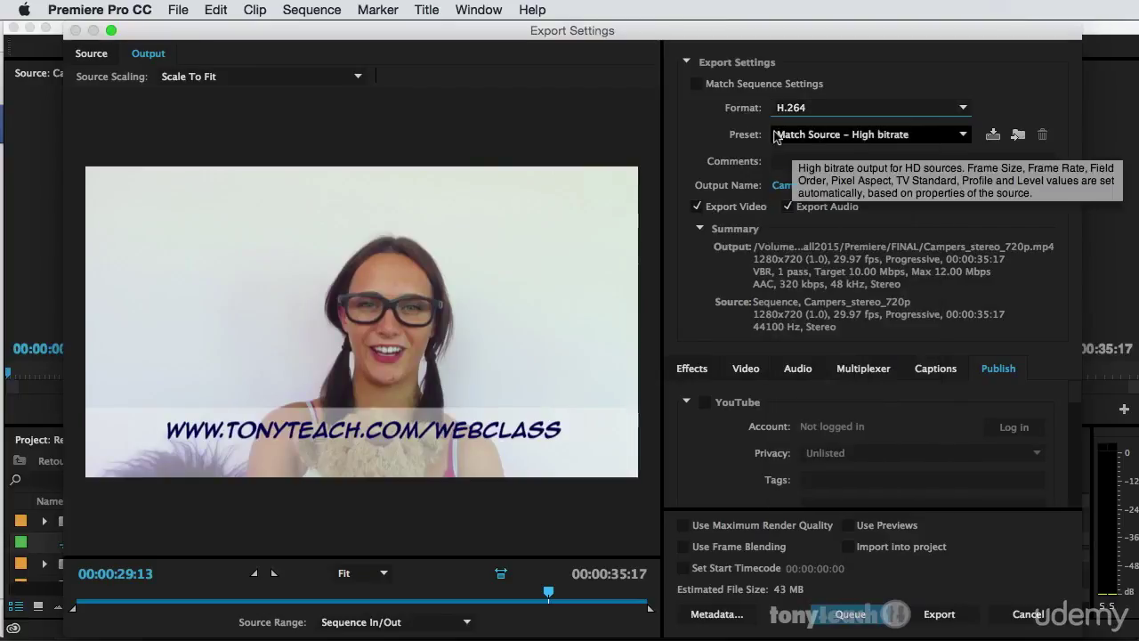
click(962, 133)
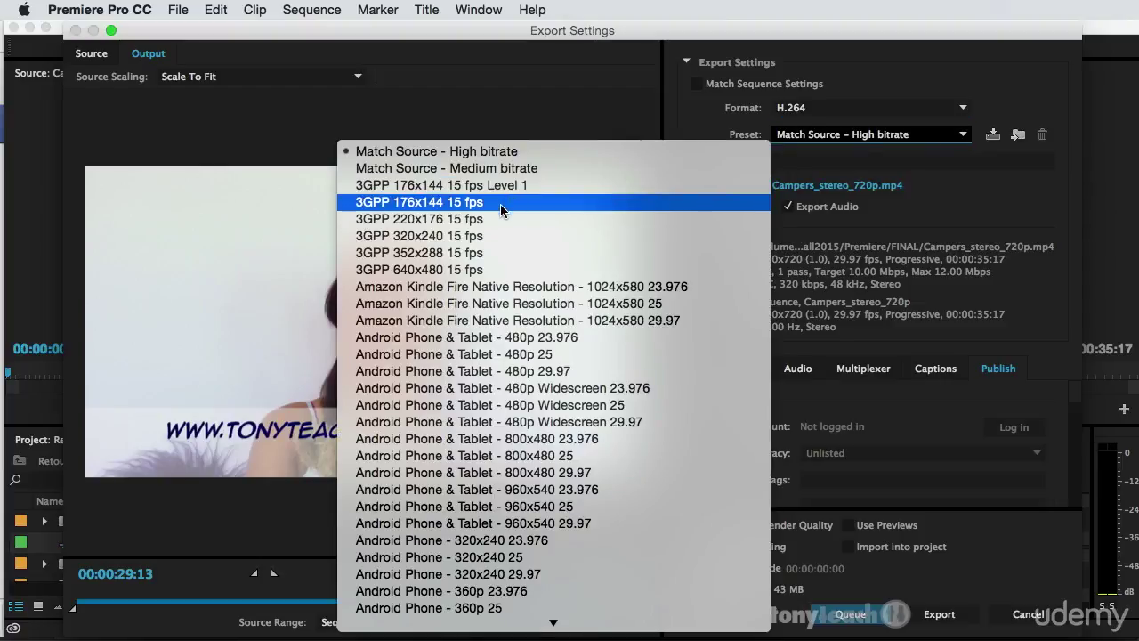
scroll(507, 307, down, 5)
scroll(507, 307, down, 10)
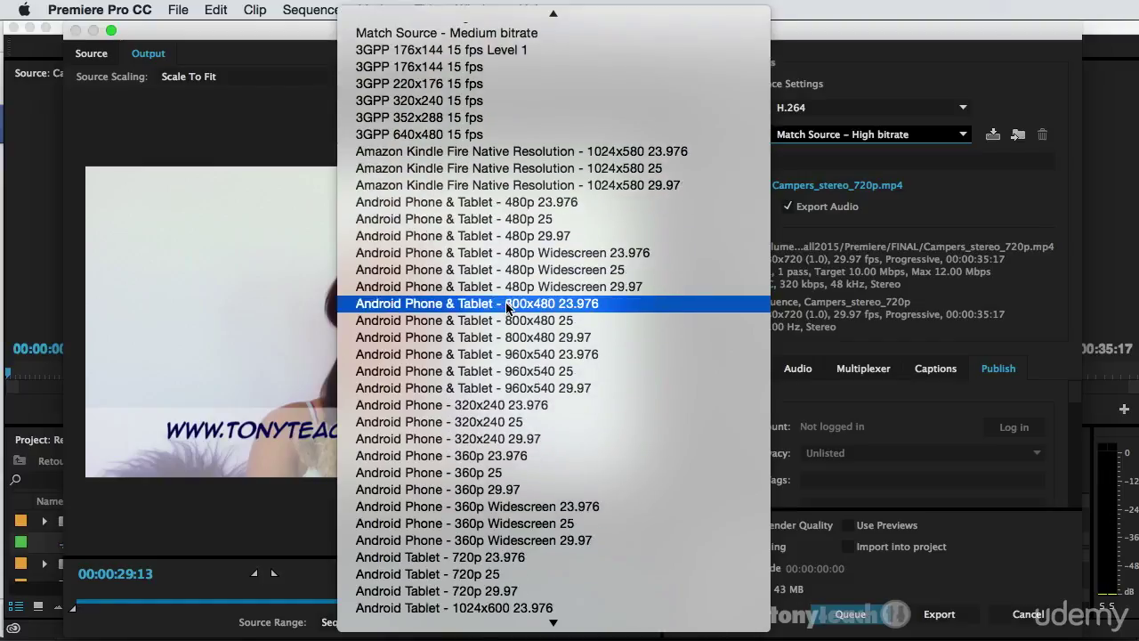
scroll(507, 307, down, 10)
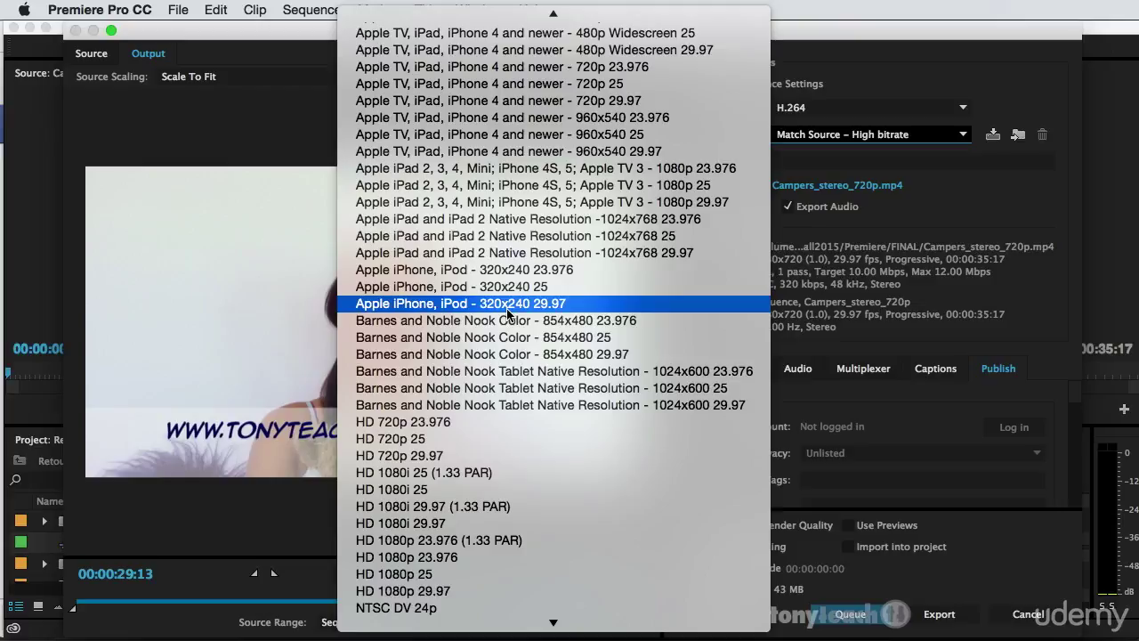
scroll(517, 331, down, 10)
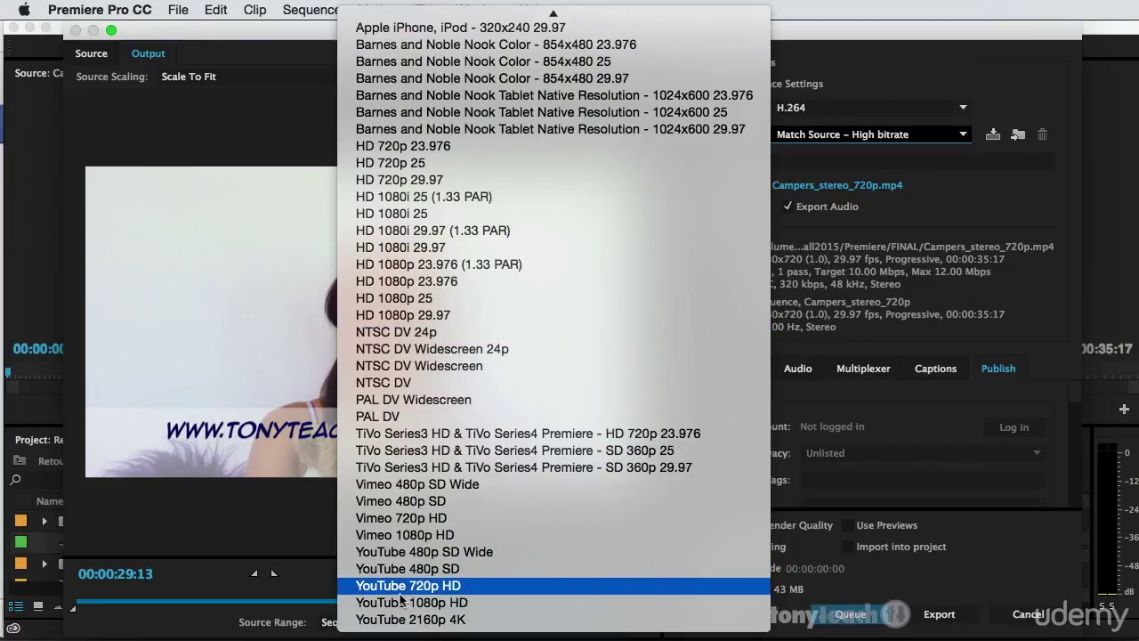
click(460, 588)
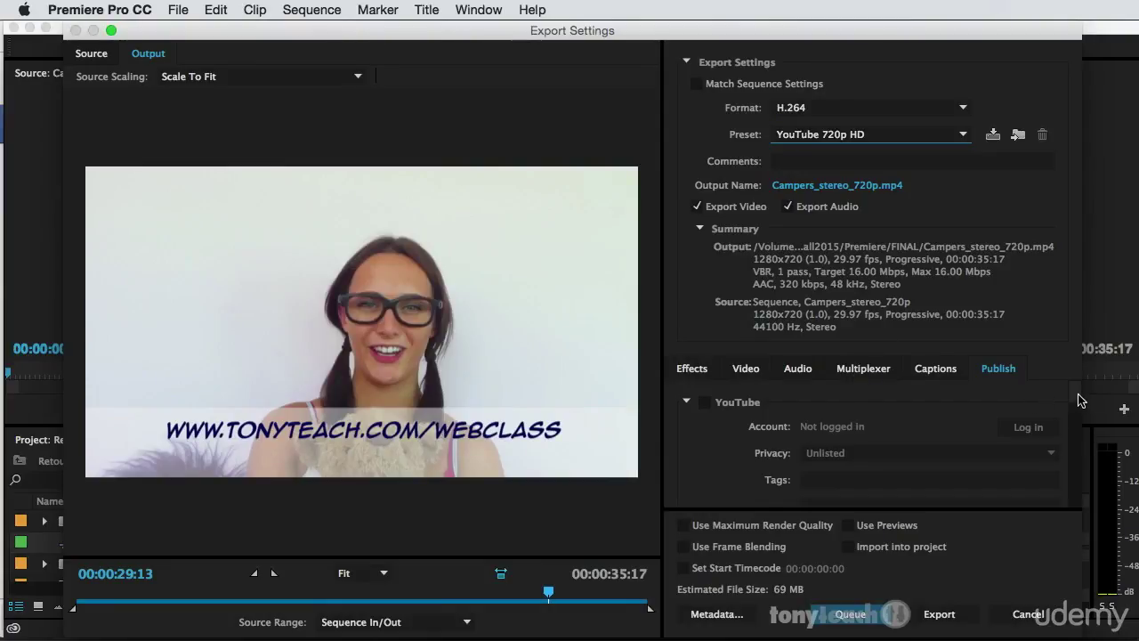
Step: Scroll through the video encoding settings of the export
click(737, 372)
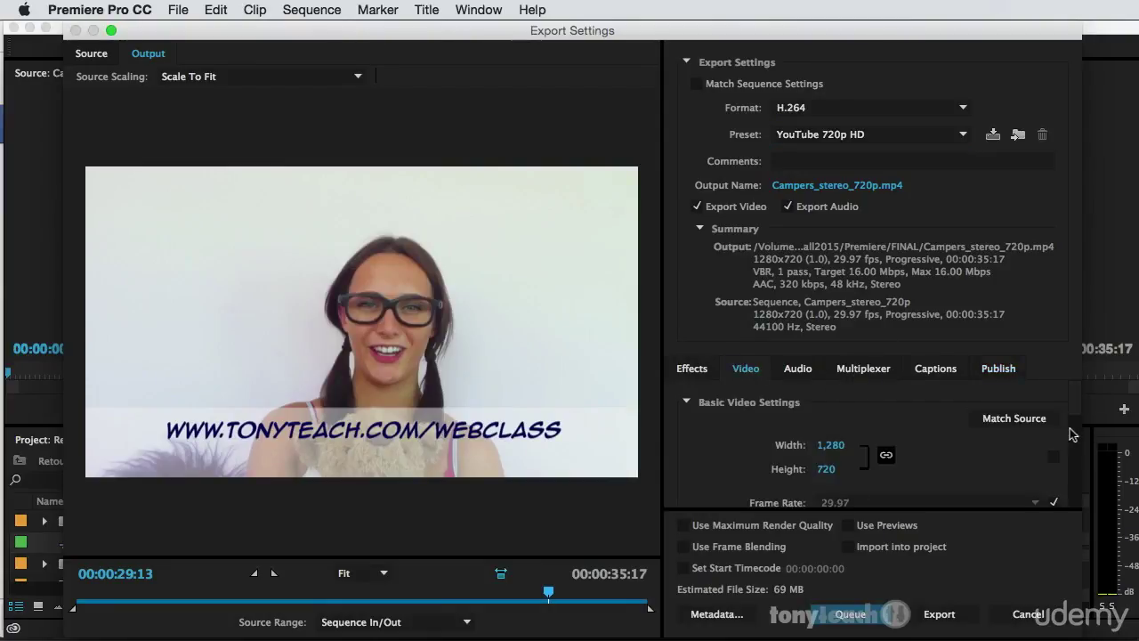
scroll(1074, 421, down, 2)
scroll(1073, 421, down, 3)
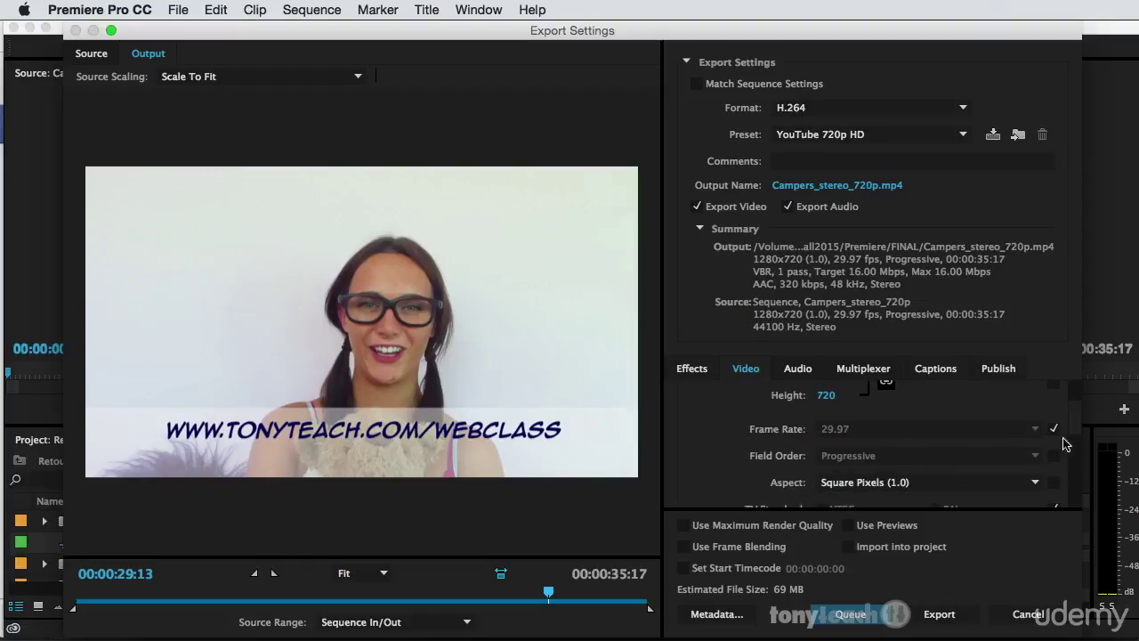
scroll(1076, 428, down, 1)
scroll(1076, 428, down, 5)
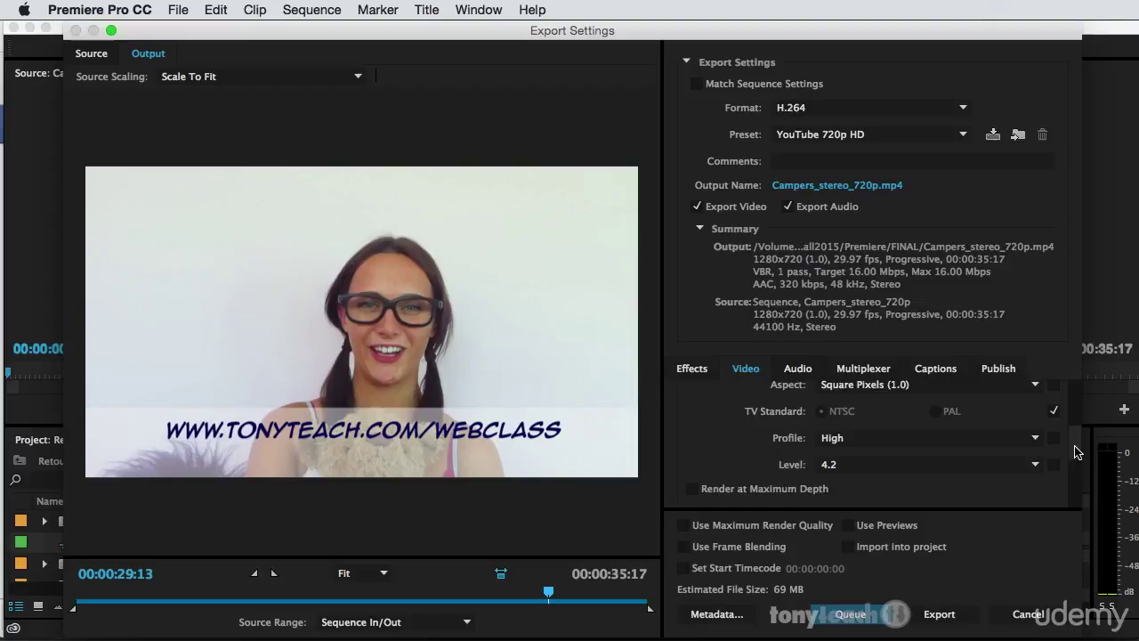
scroll(1072, 468, down, 2)
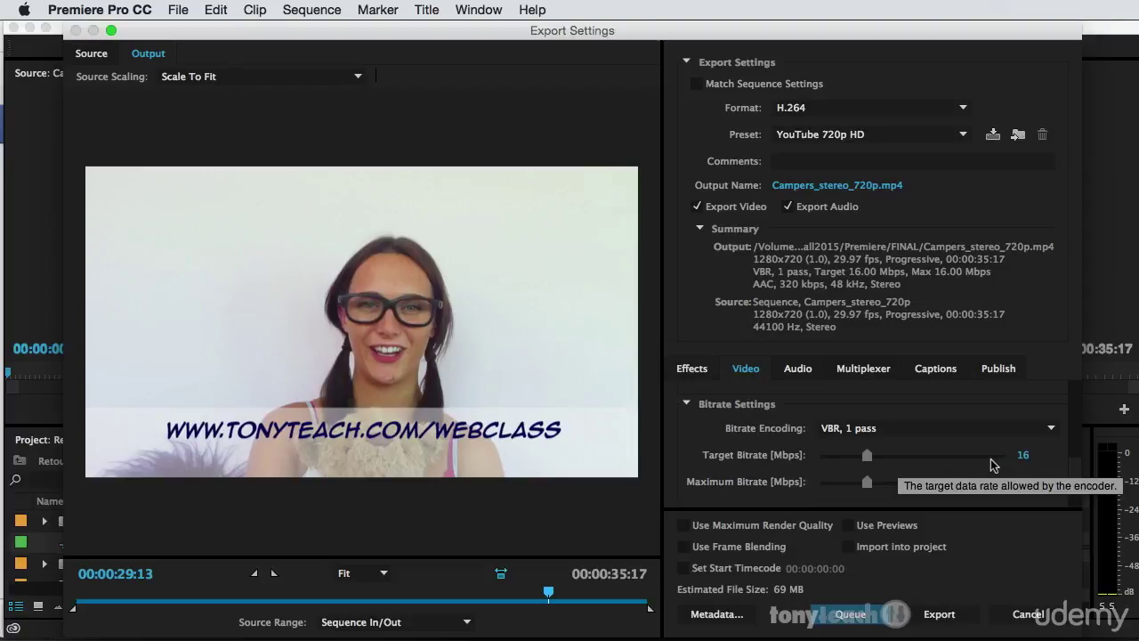
scroll(1076, 472, down, 3)
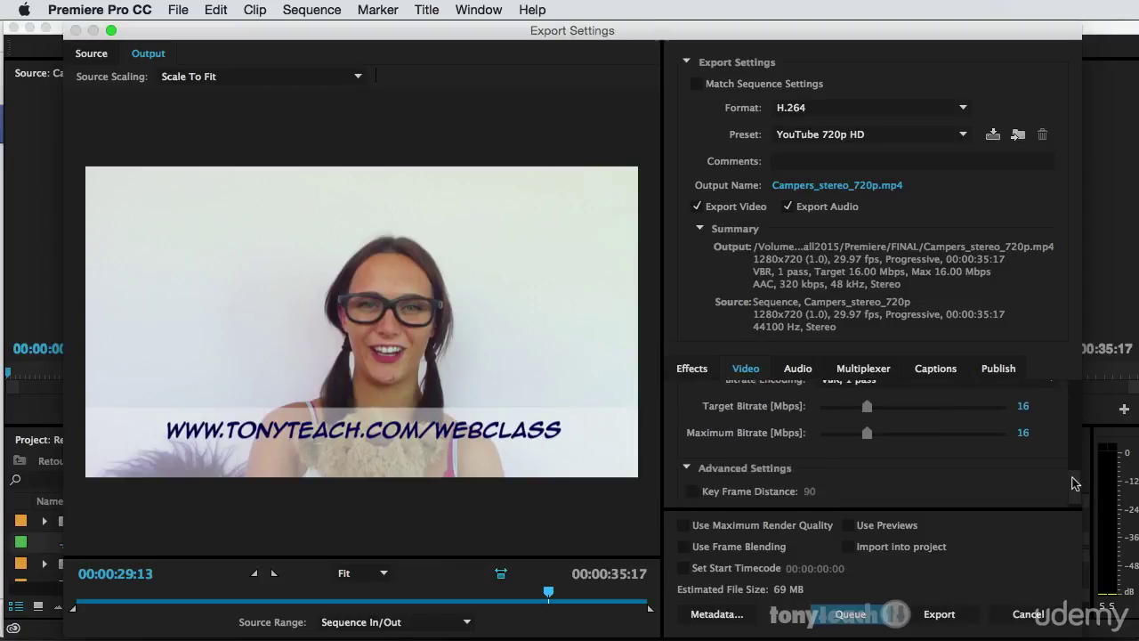
scroll(1075, 490, up, 5)
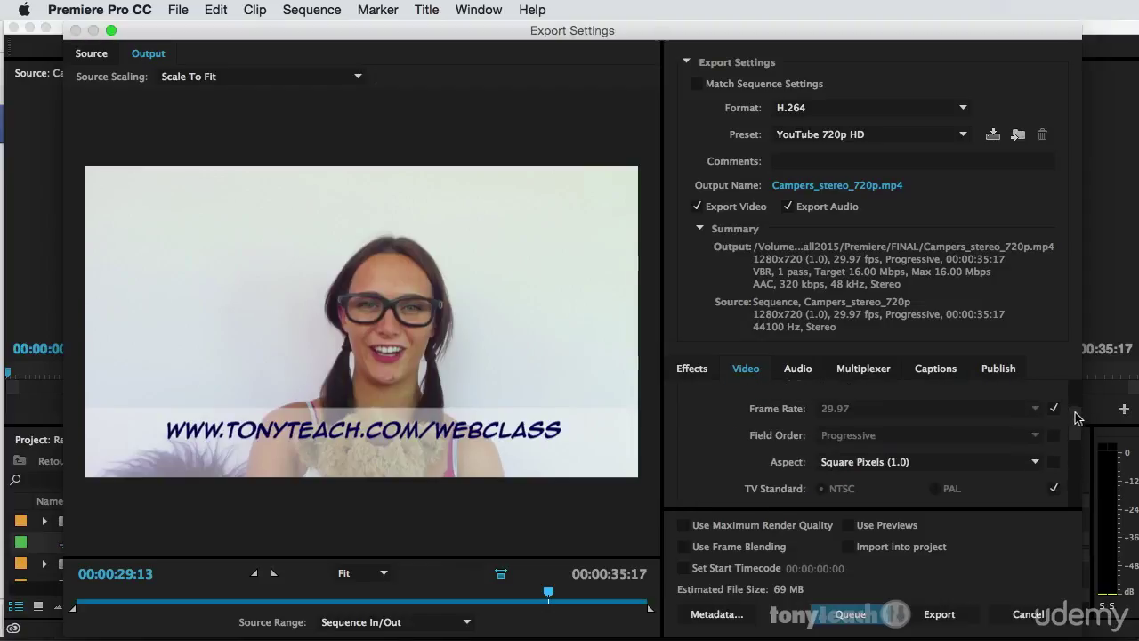
Step: Review the audio settings: AAC, 48000 Hz stereo, High quality at 320 kbps
click(805, 372)
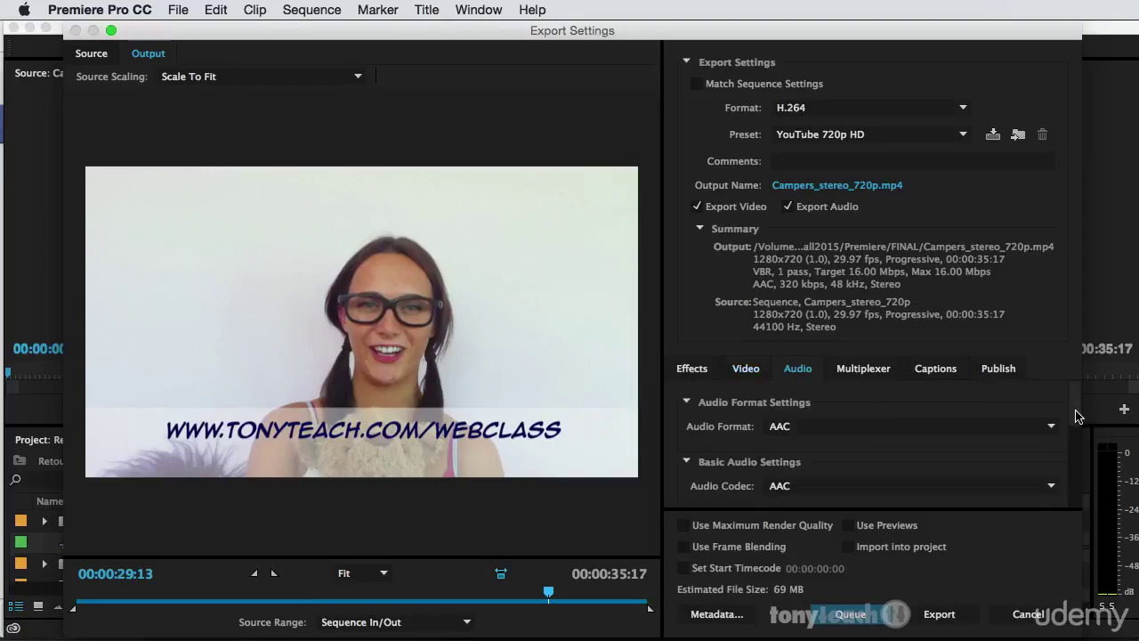
scroll(1076, 436, down, 3)
scroll(1076, 438, down, 4)
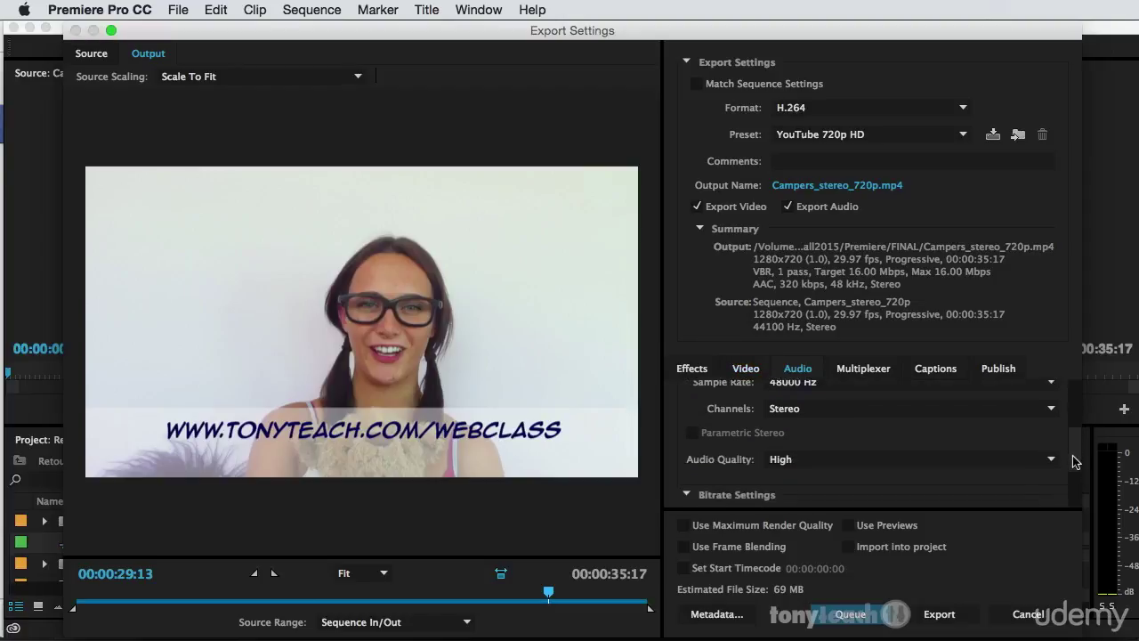
scroll(1071, 477, down, 2)
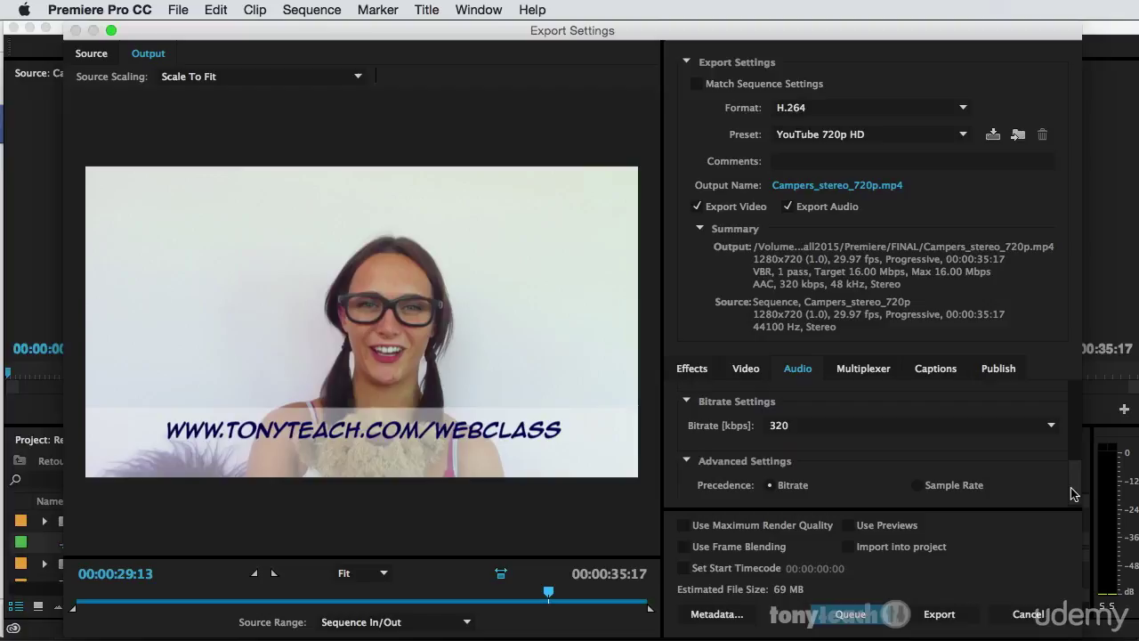
drag(1074, 494, 1077, 410)
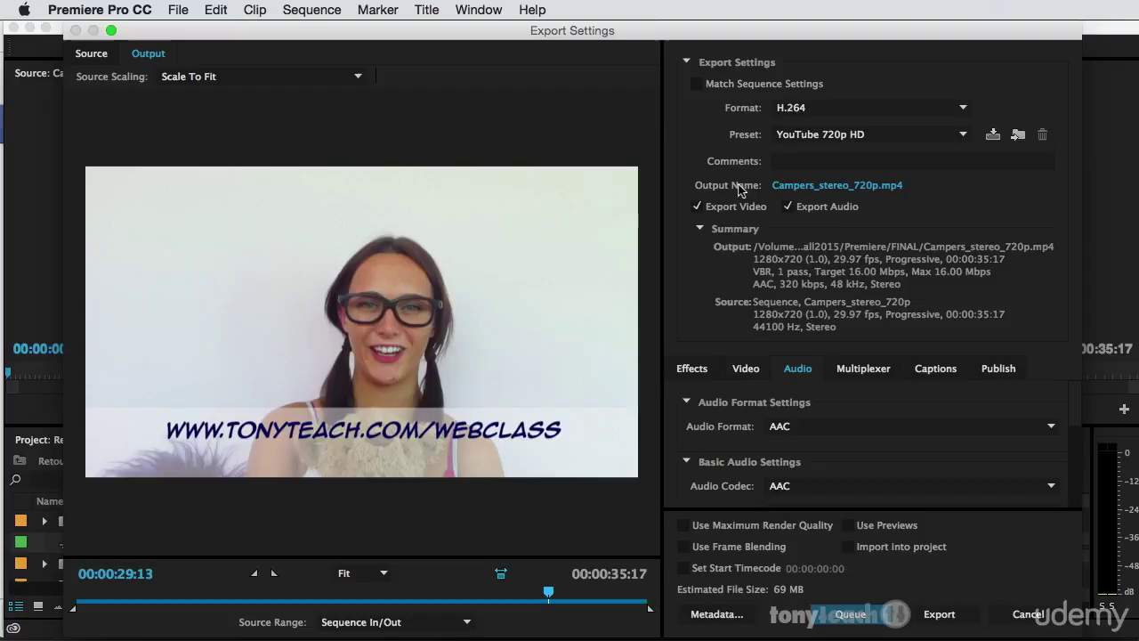
Step: Save the output as Campers_stereo_720p.mp4 in FINAL and encode it
click(805, 185)
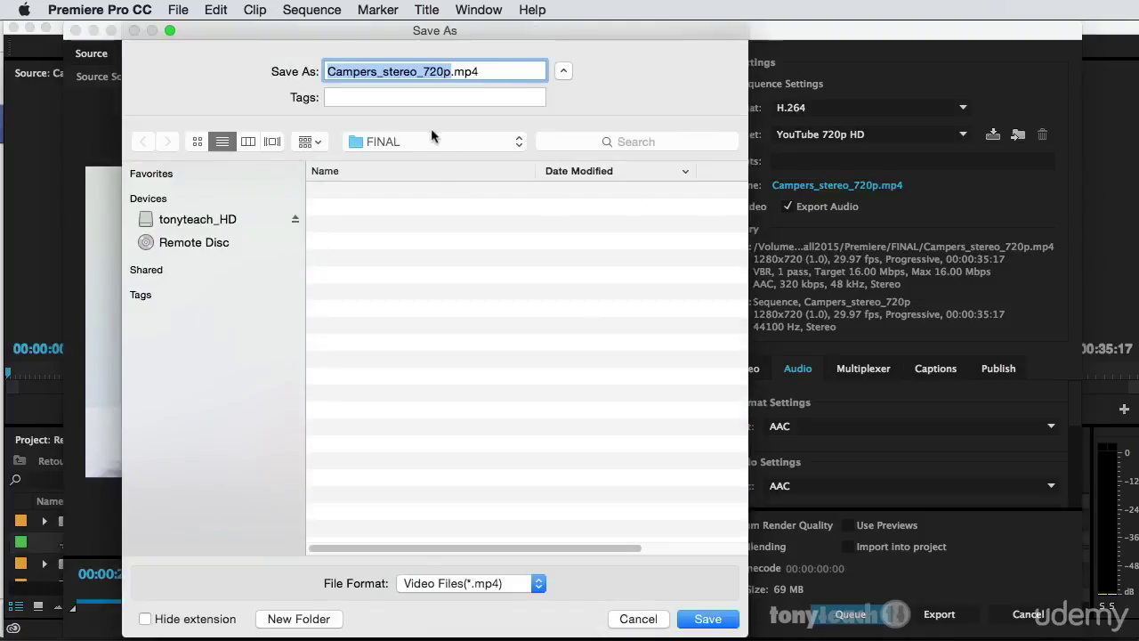
click(428, 142)
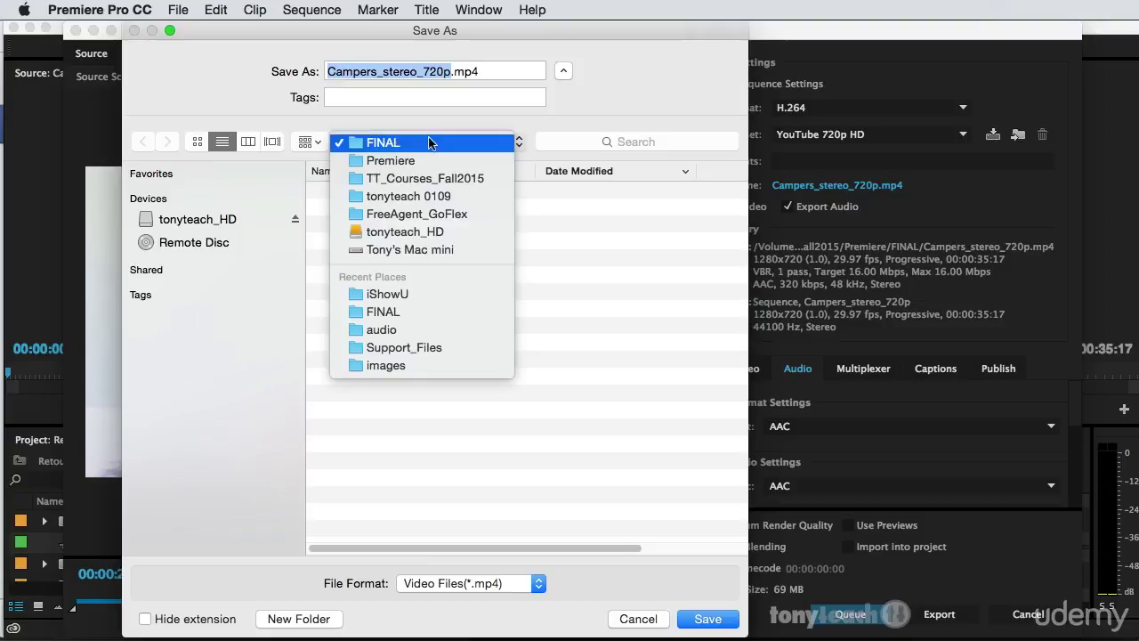
click(426, 114)
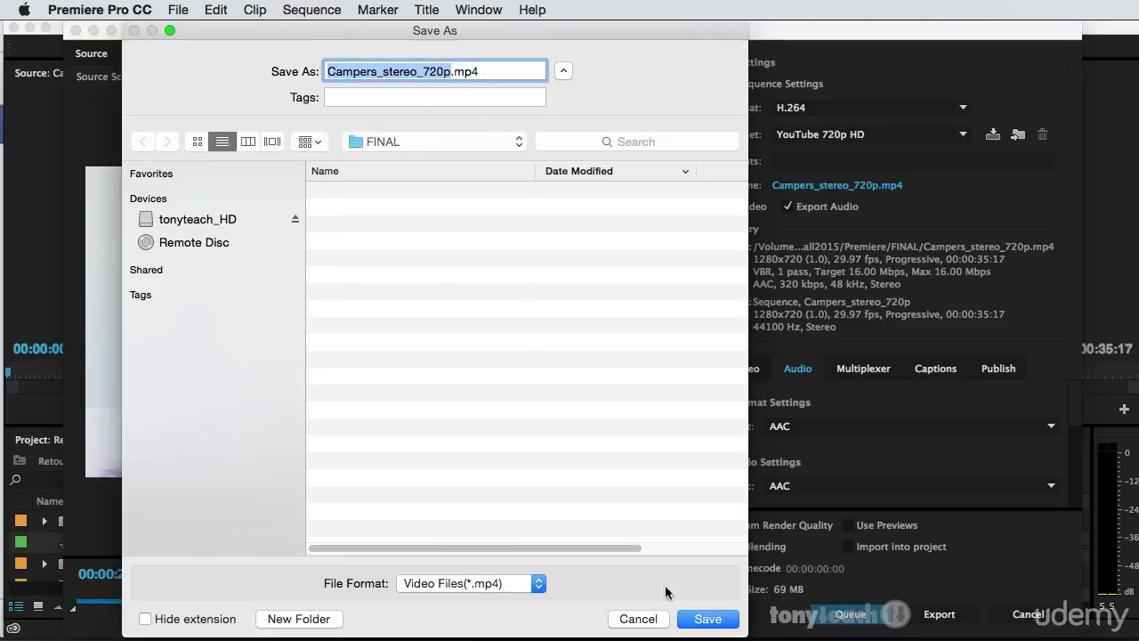
click(707, 618)
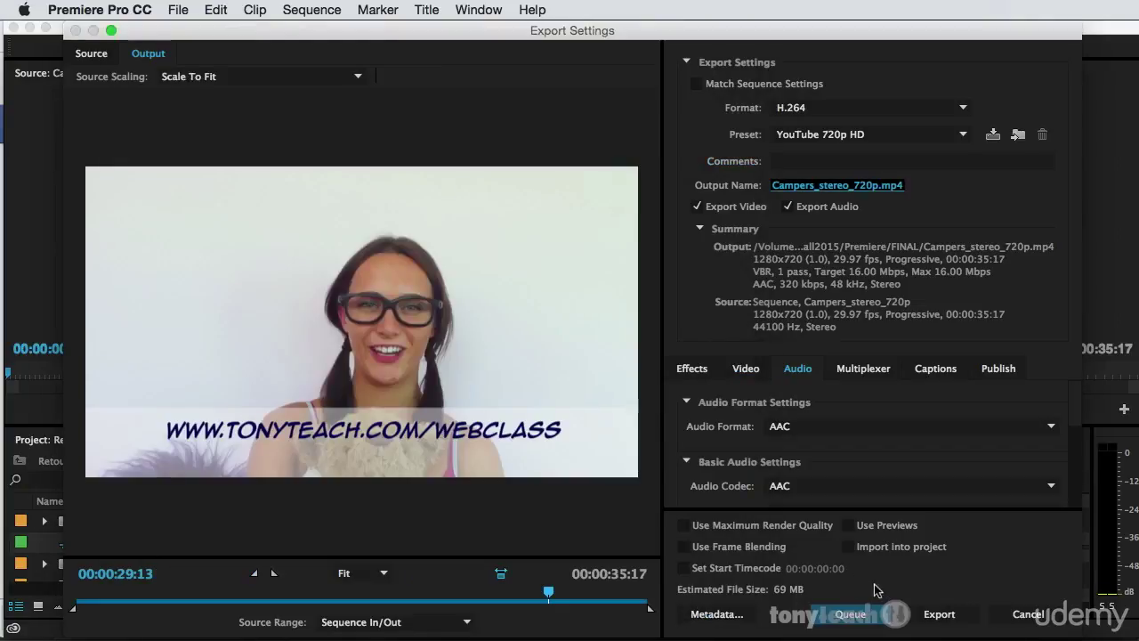
click(932, 616)
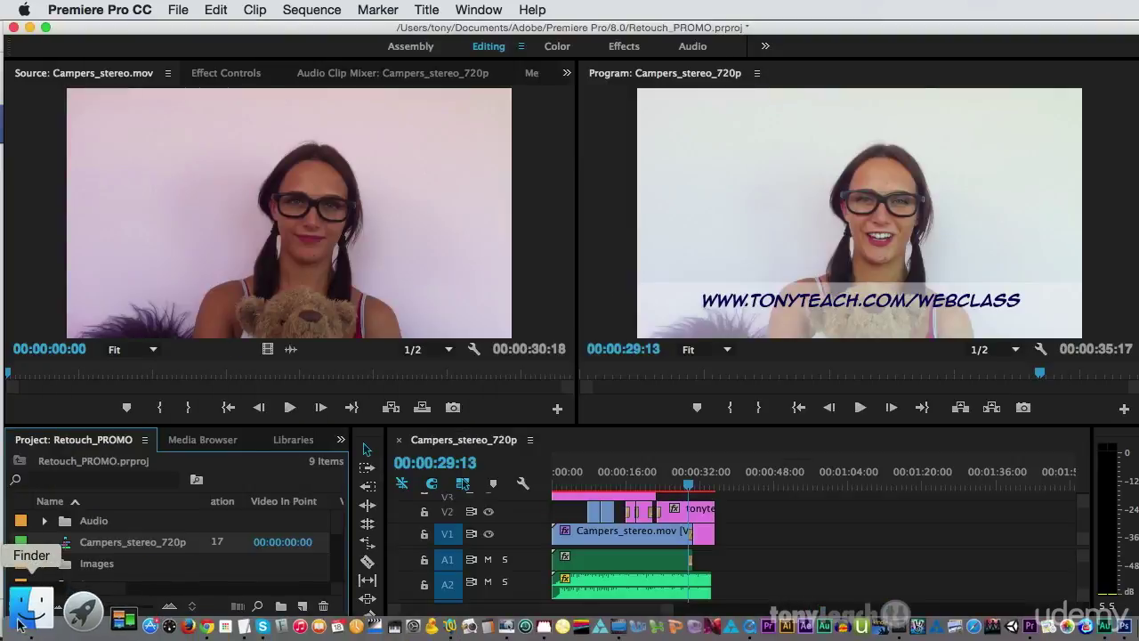
Step: In Finder, navigate from Support_Files up to Premiere and into the FINAL folder
click(29, 609)
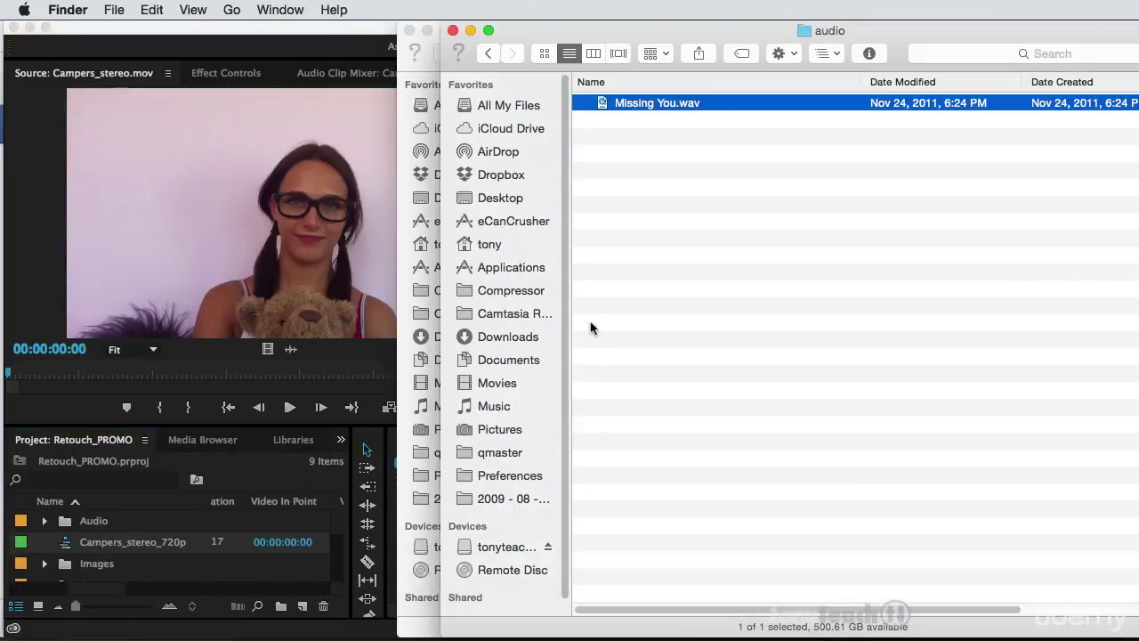
click(487, 53)
key(super+Up)
double_click(628, 152)
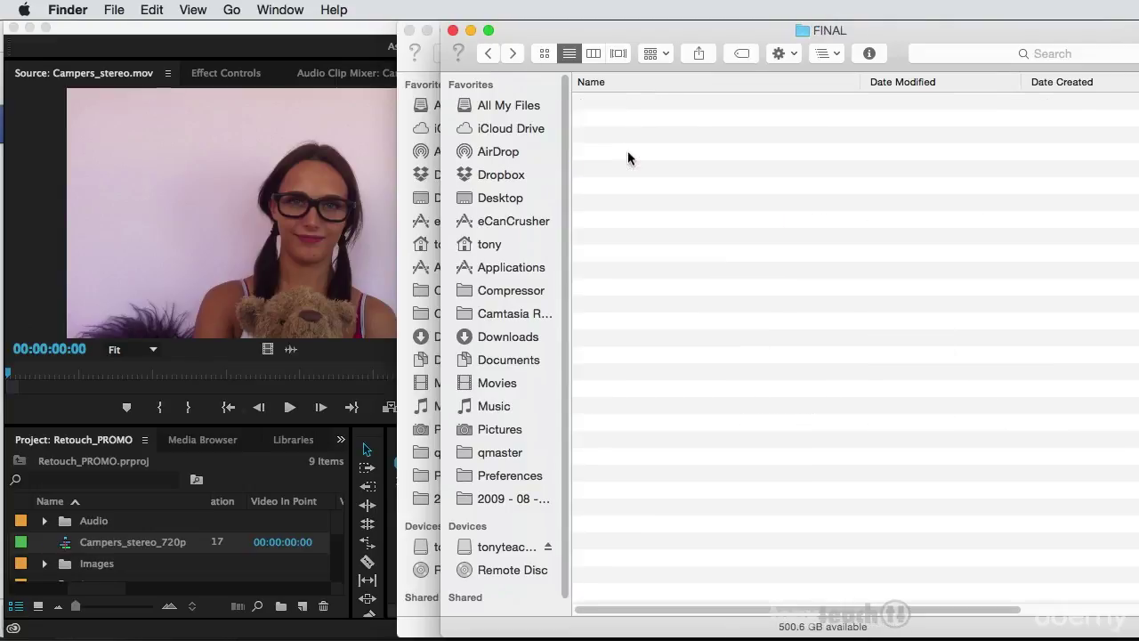
Step: Widen the FINAL window to show size and kind, then open Campers_stereo_720p.mp4
drag(739, 35, 528, 34)
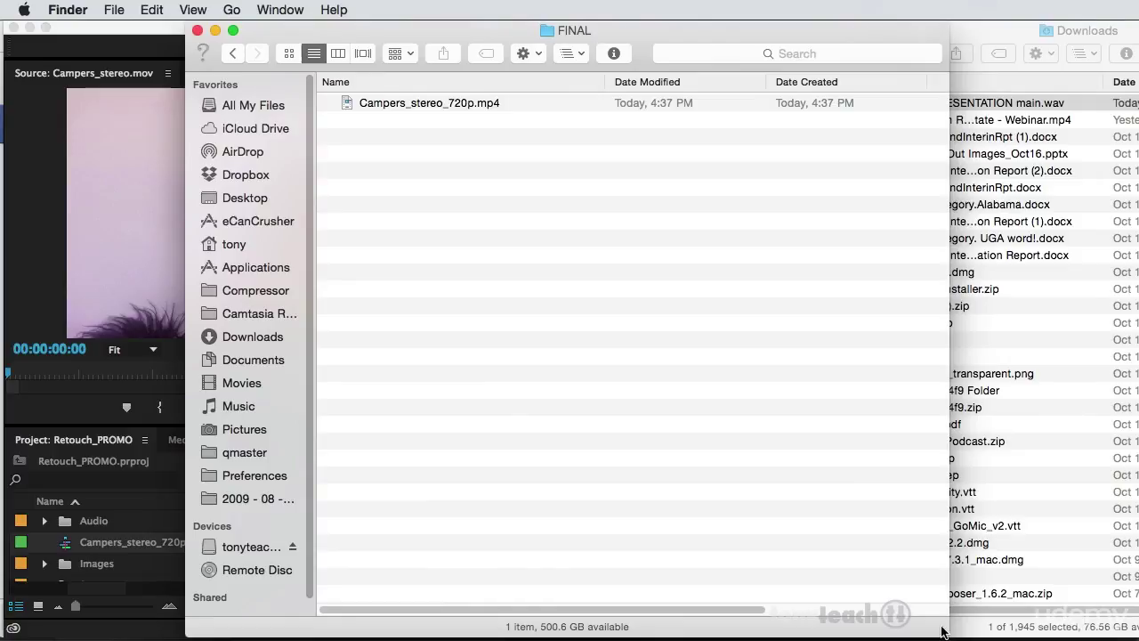
drag(948, 637, 1128, 608)
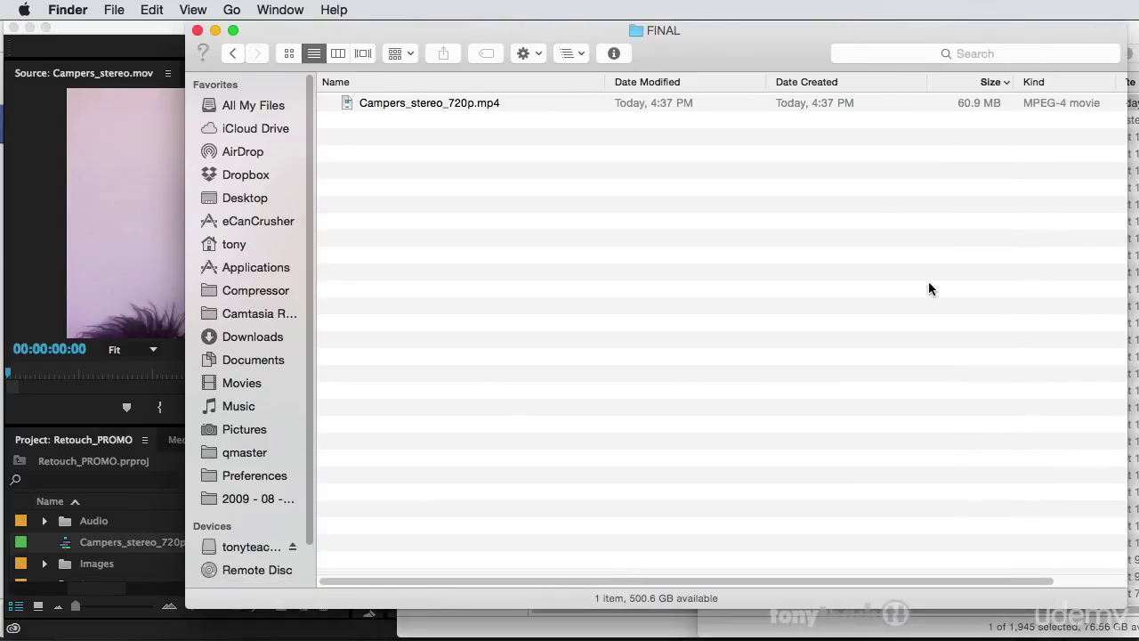
click(346, 106)
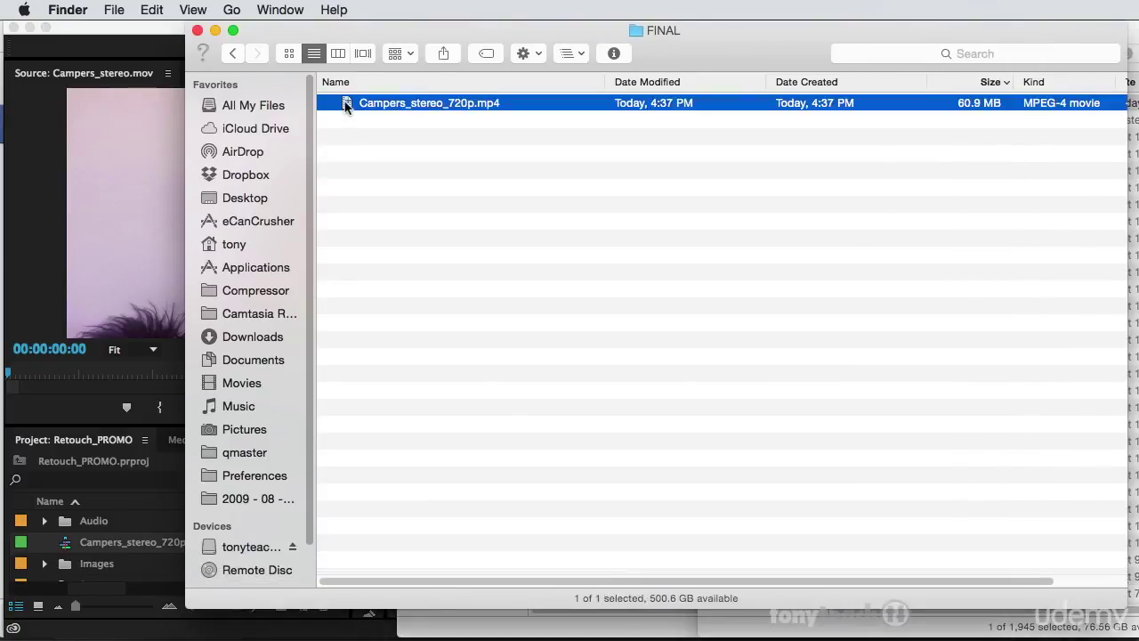
double_click(346, 104)
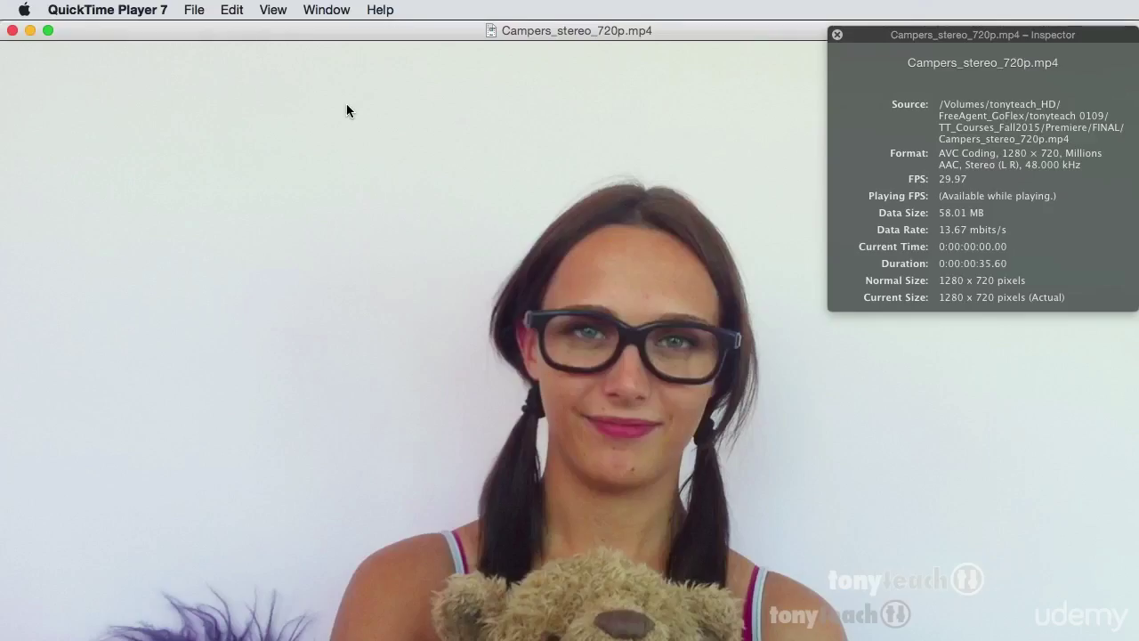
Step: Switch Campers_stereo_720p.mp4 to Half Size and start playback
key(super+0)
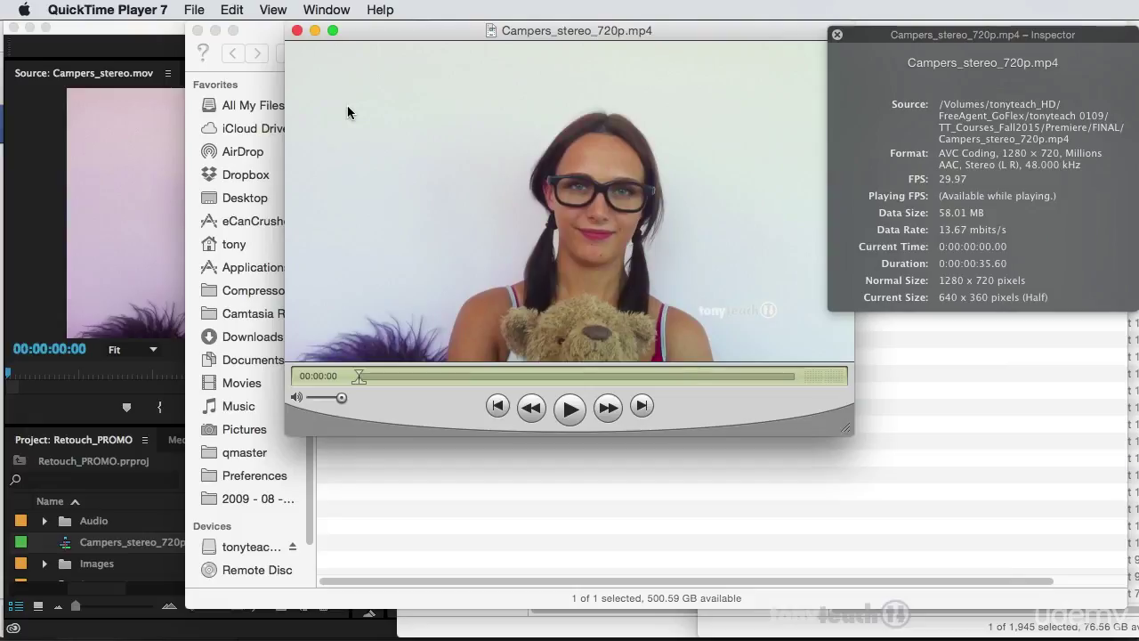
key(space)
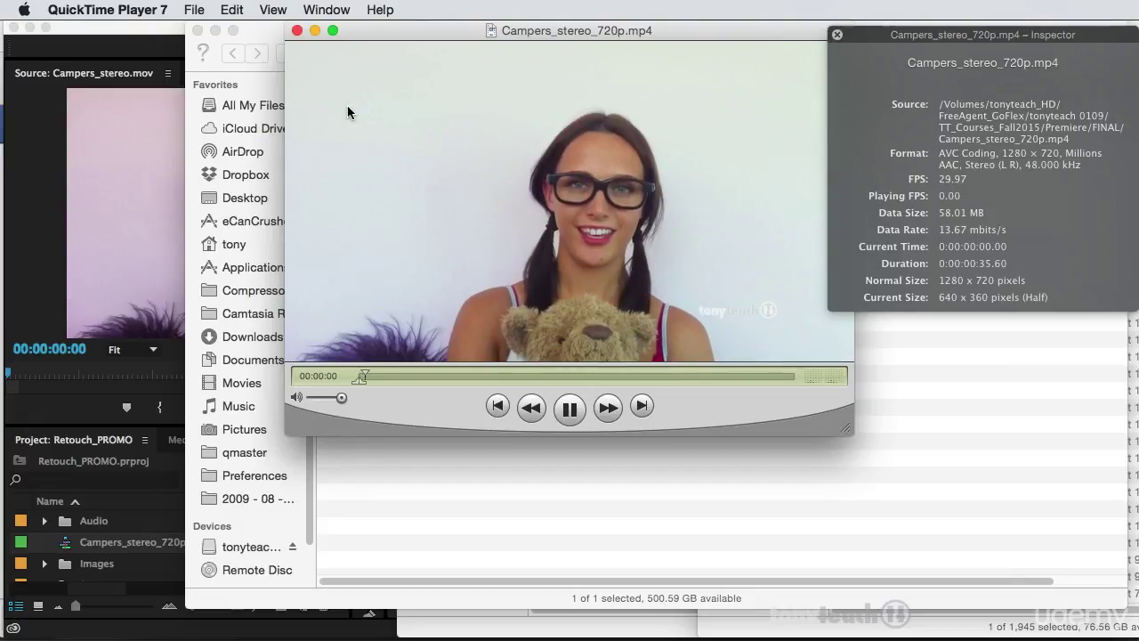